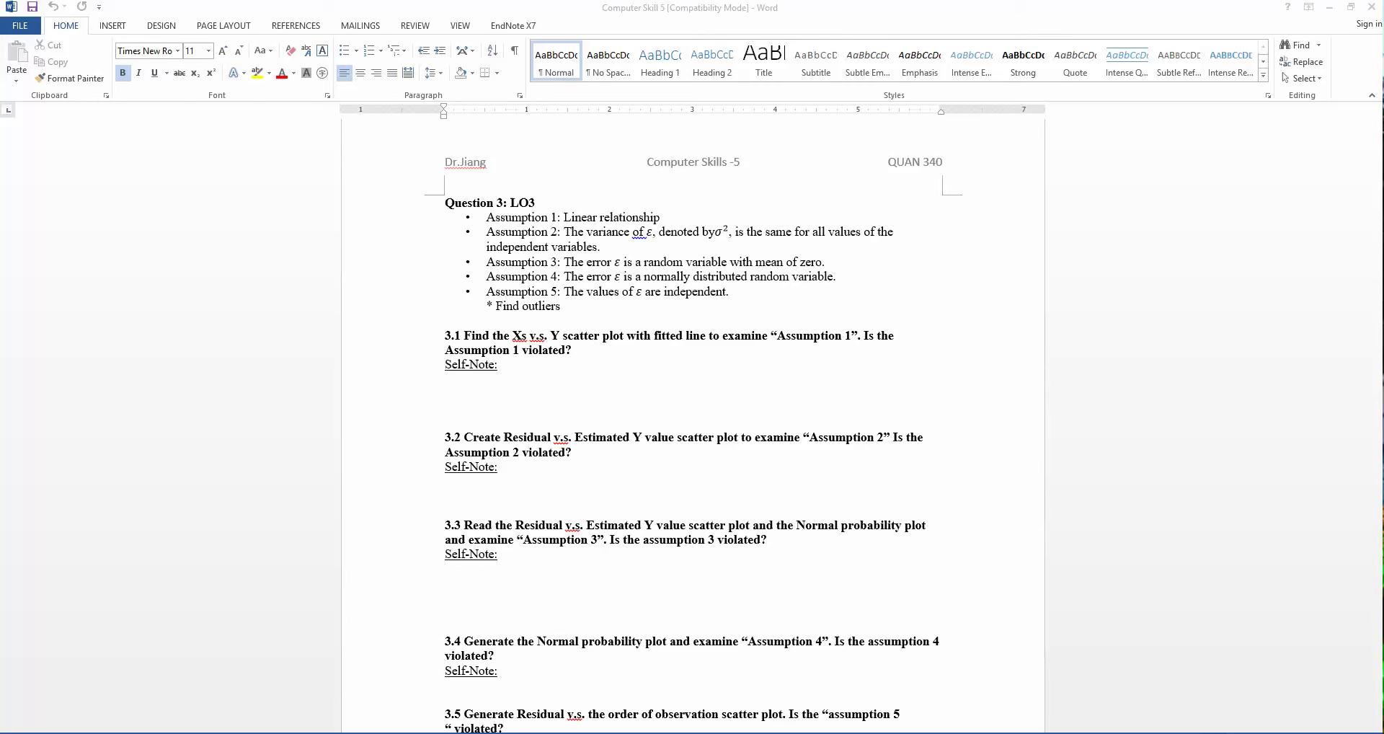
Switch from the Word assignment to the Data-week 12 Excel workbook.
{"action": "left_click", "coordinate": [479, 689]}
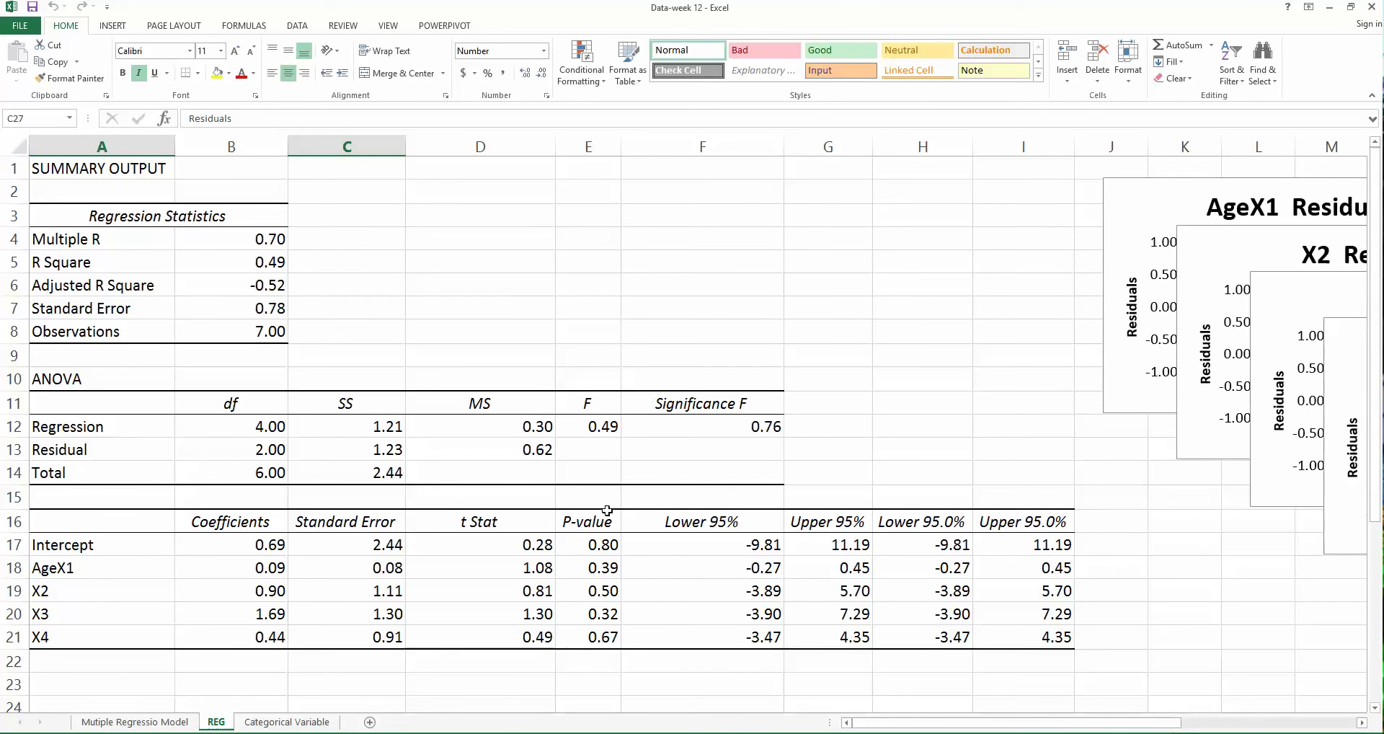
{"action": "left_click", "coordinate": [590, 408]}
{"action": "left_click", "coordinate": [633, 312]}
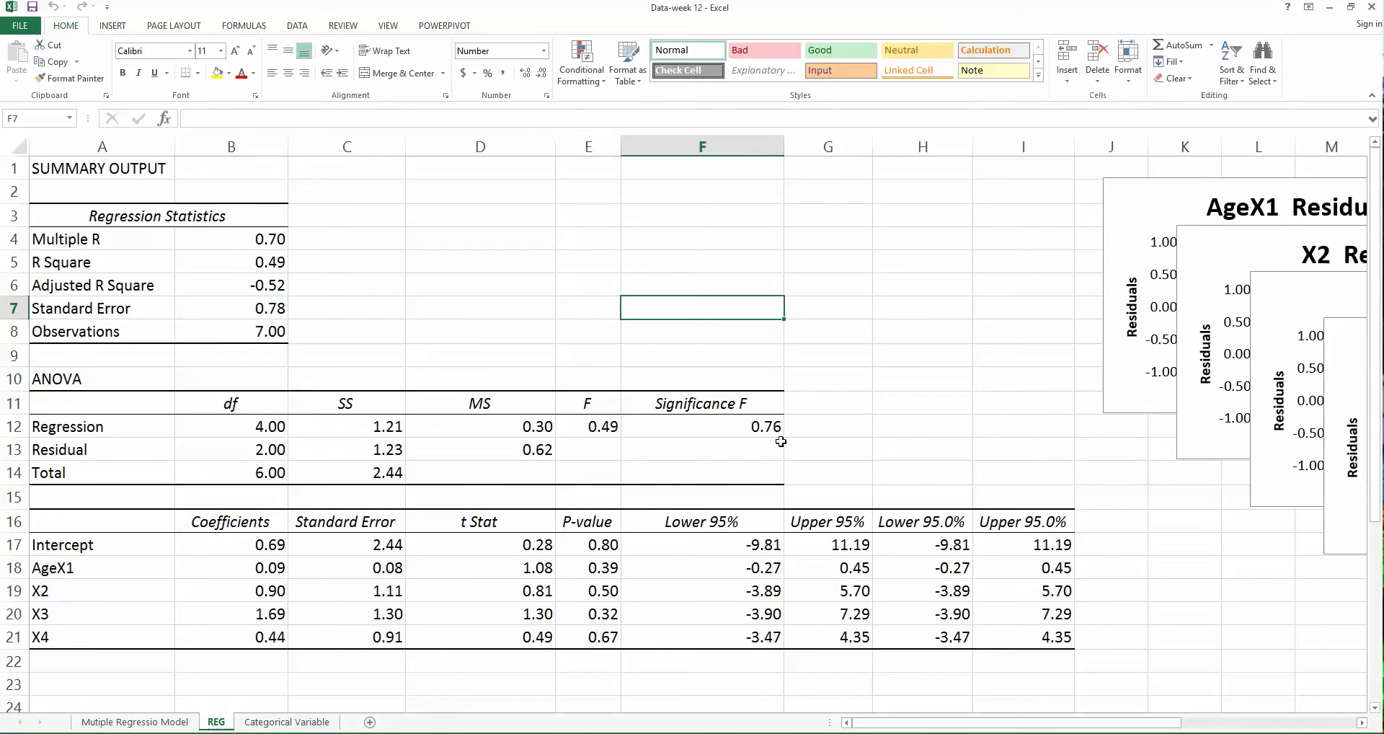
{"action": "scroll", "coordinate": [782, 442], "scroll_direction": "down", "scroll_amount": 8}
{"action": "scroll", "coordinate": [798, 457], "scroll_direction": "down", "scroll_amount": 2}
{"action": "scroll", "coordinate": [797, 442], "scroll_direction": "up", "scroll_amount": 10}
{"action": "left_click_drag", "start_coordinate": [894, 723], "coordinate": [835, 724]}
{"action": "left_click", "coordinate": [68, 575]}
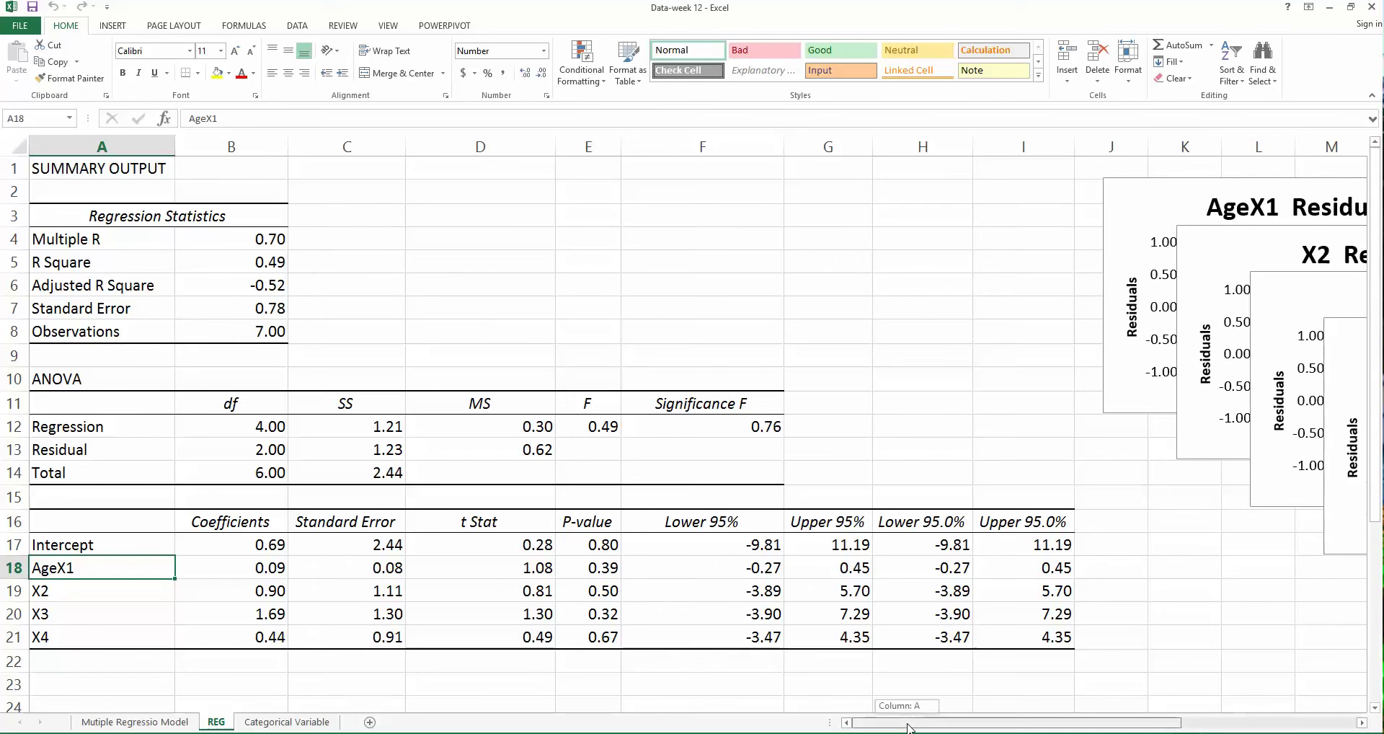
Scroll the sheet right to reveal the residual and line fit plots, then return to Word.
{"action": "left_click_drag", "start_coordinate": [928, 723], "coordinate": [1046, 729]}
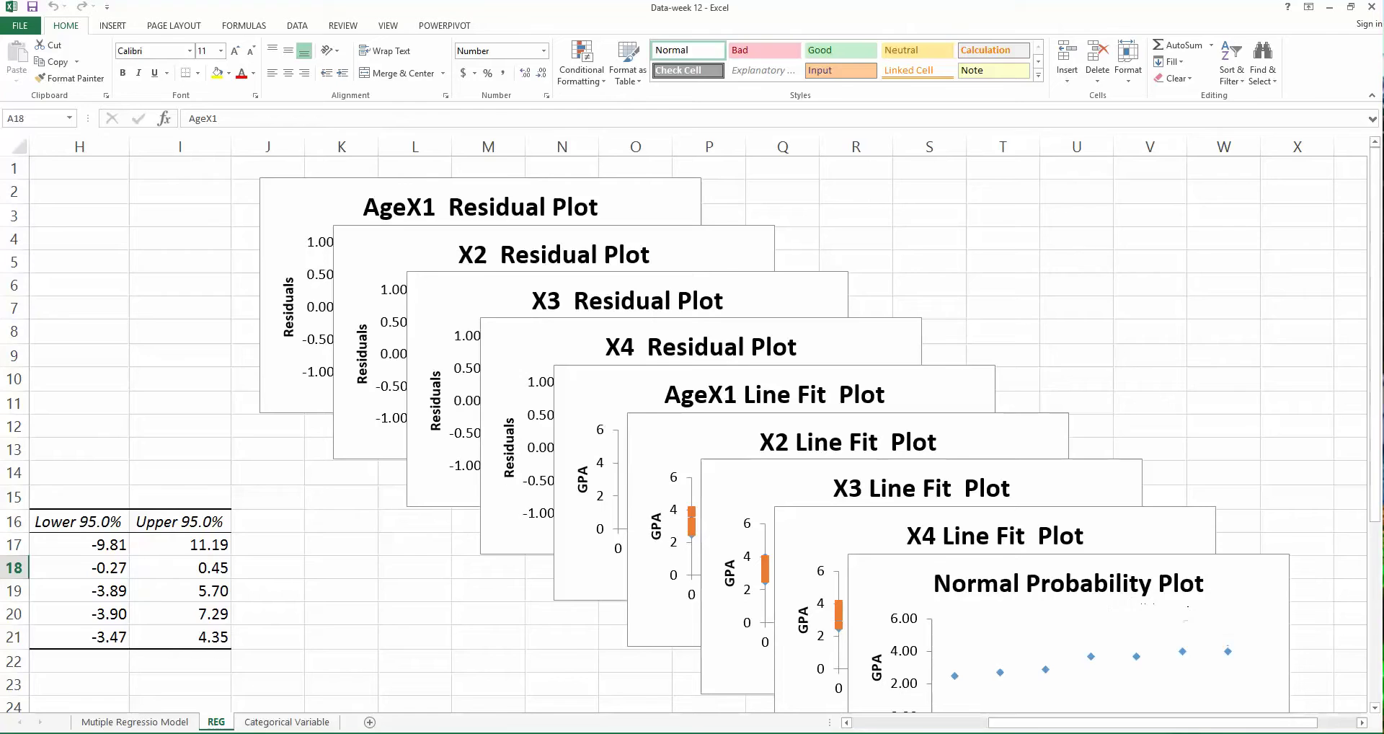
{"action": "key", "text": "alt+Tab"}
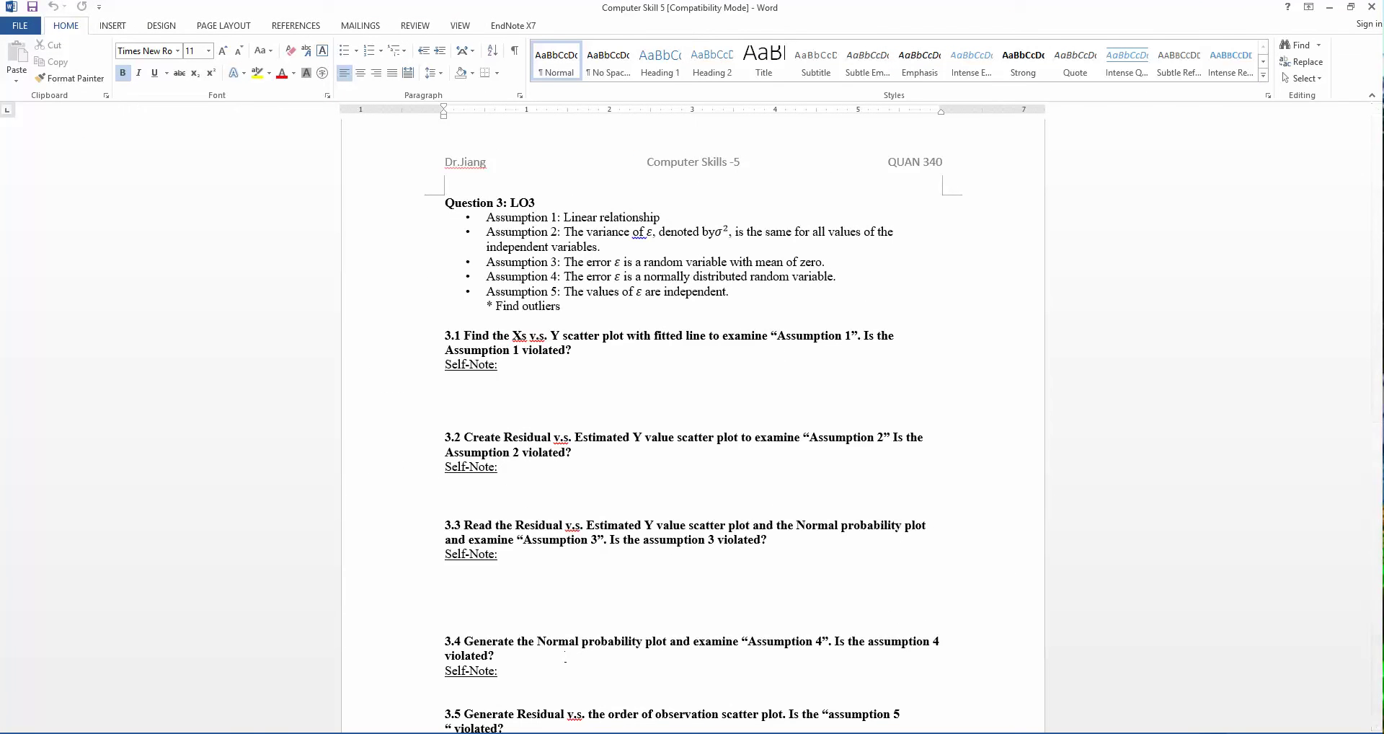
Return to the Data-week 12 REG sheet with the stacked charts.
{"action": "left_click", "coordinate": [476, 692]}
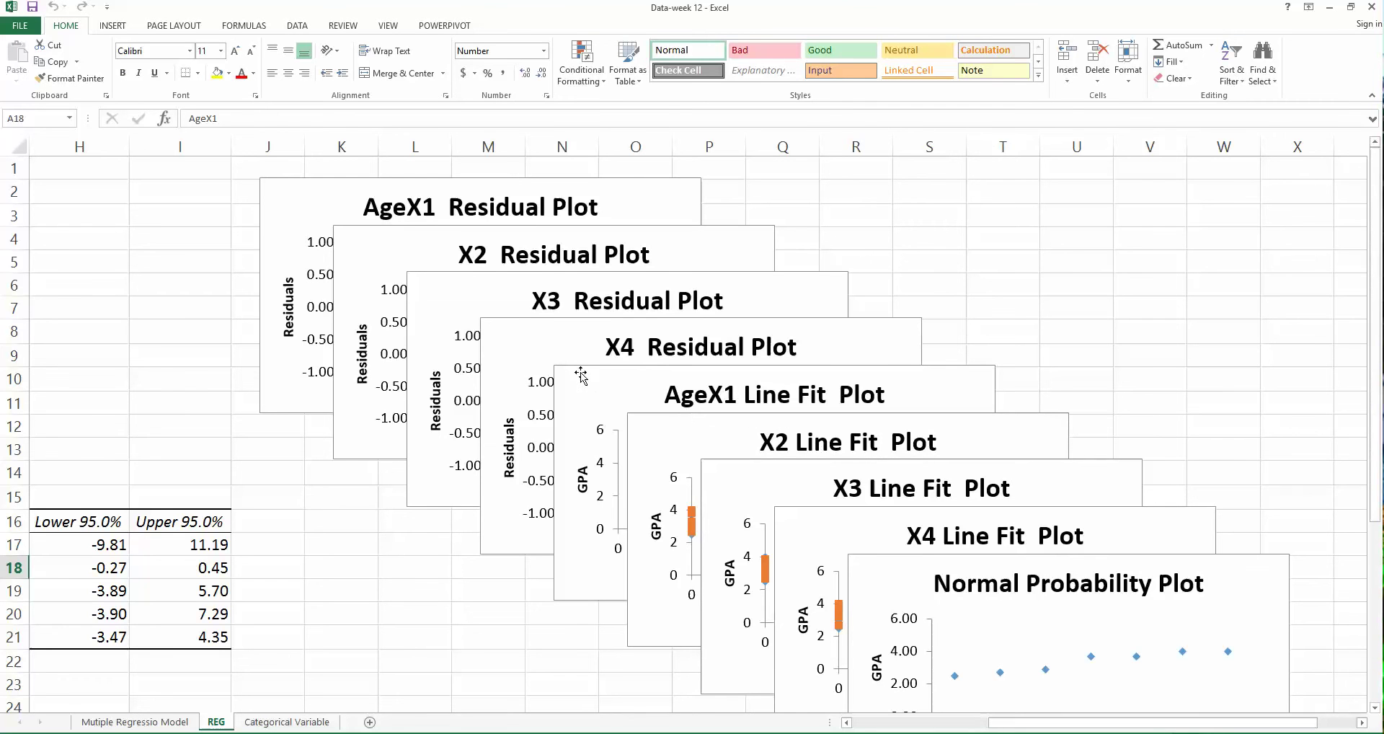
{"action": "left_click", "coordinate": [683, 407]}
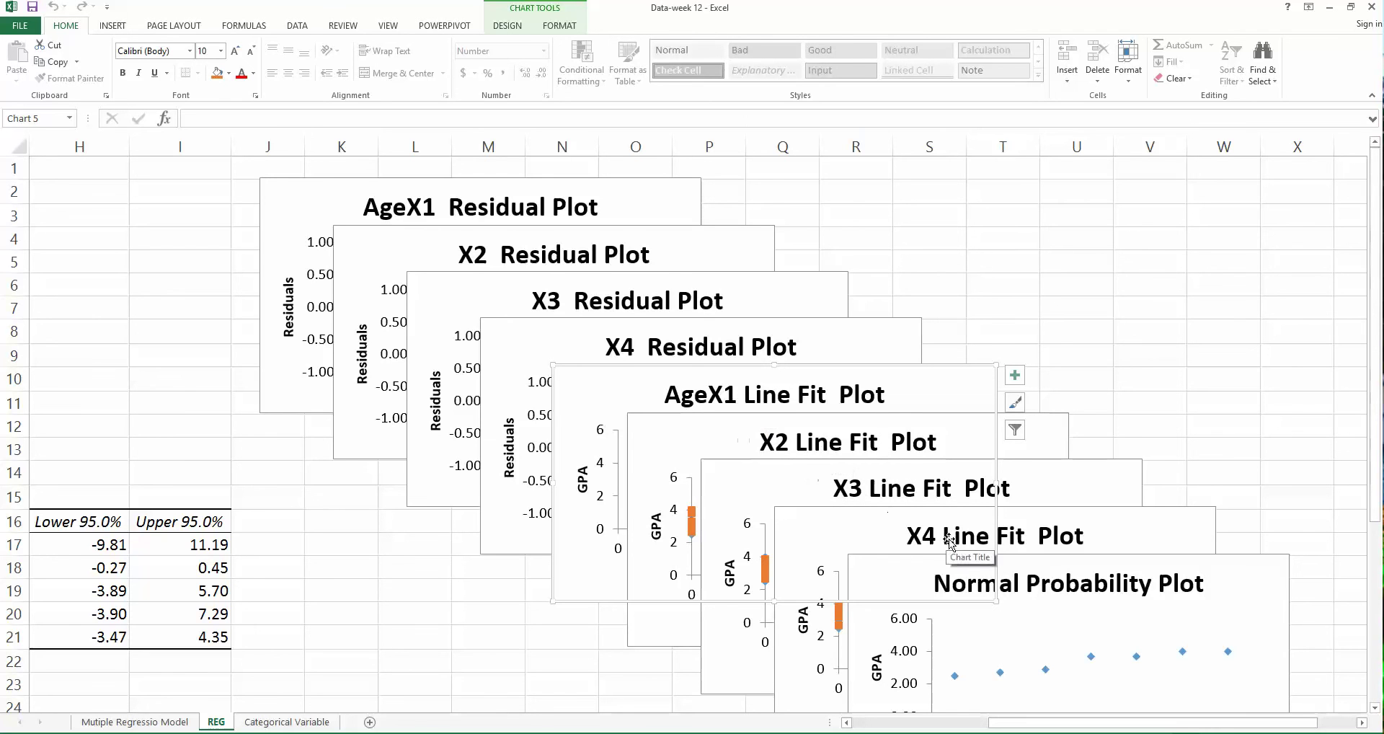
Pull out the X2 Line Fit Plot, delete its orange Predicted GPA series, and restack it.
{"action": "left_click", "coordinate": [806, 419]}
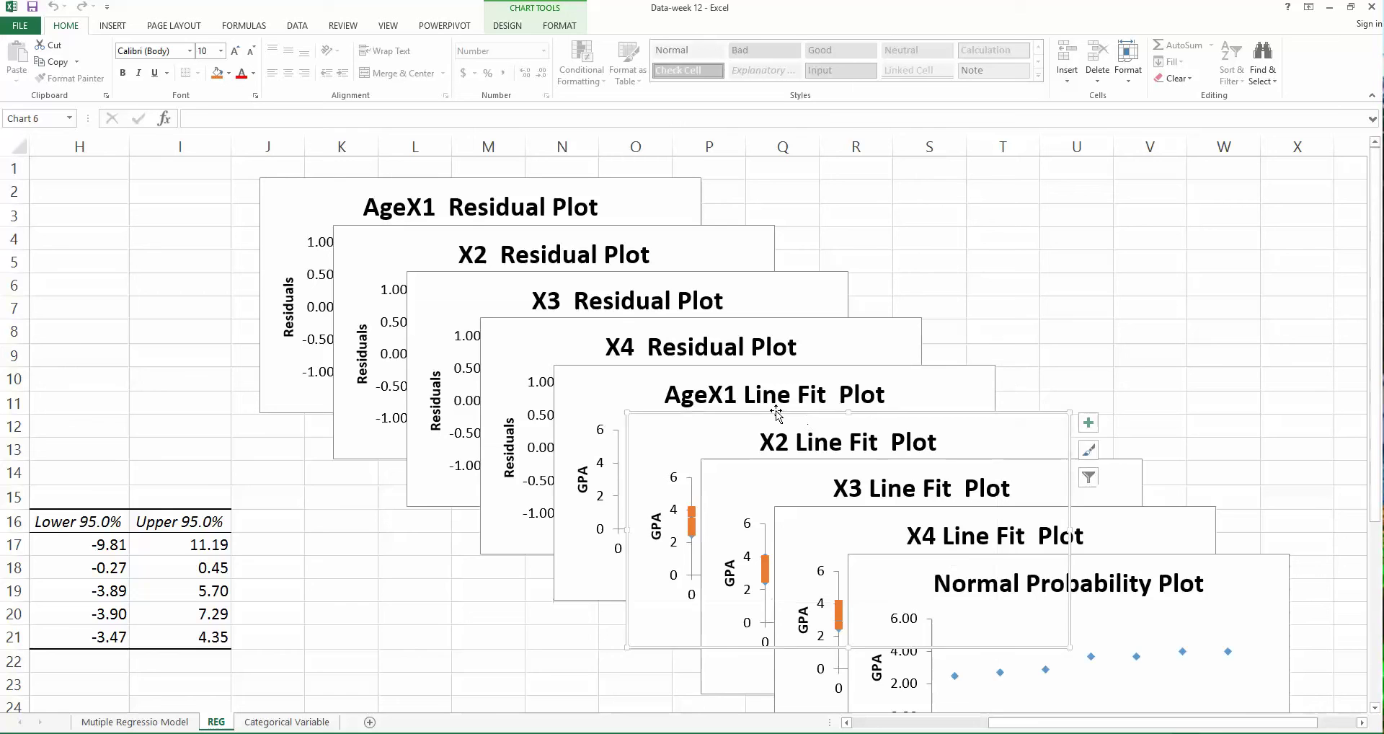
{"action": "left_click_drag", "start_coordinate": [805, 419], "coordinate": [310, 428]}
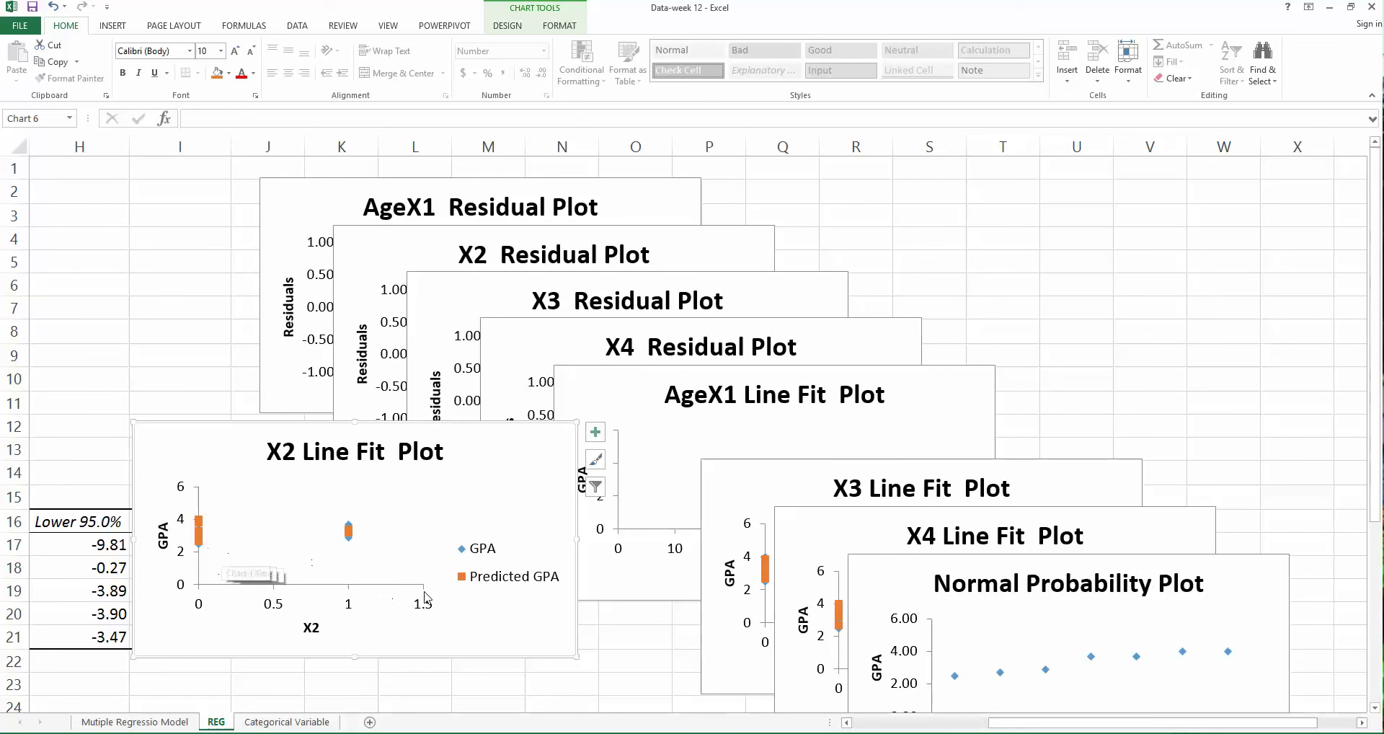
{"action": "left_click", "coordinate": [350, 530]}
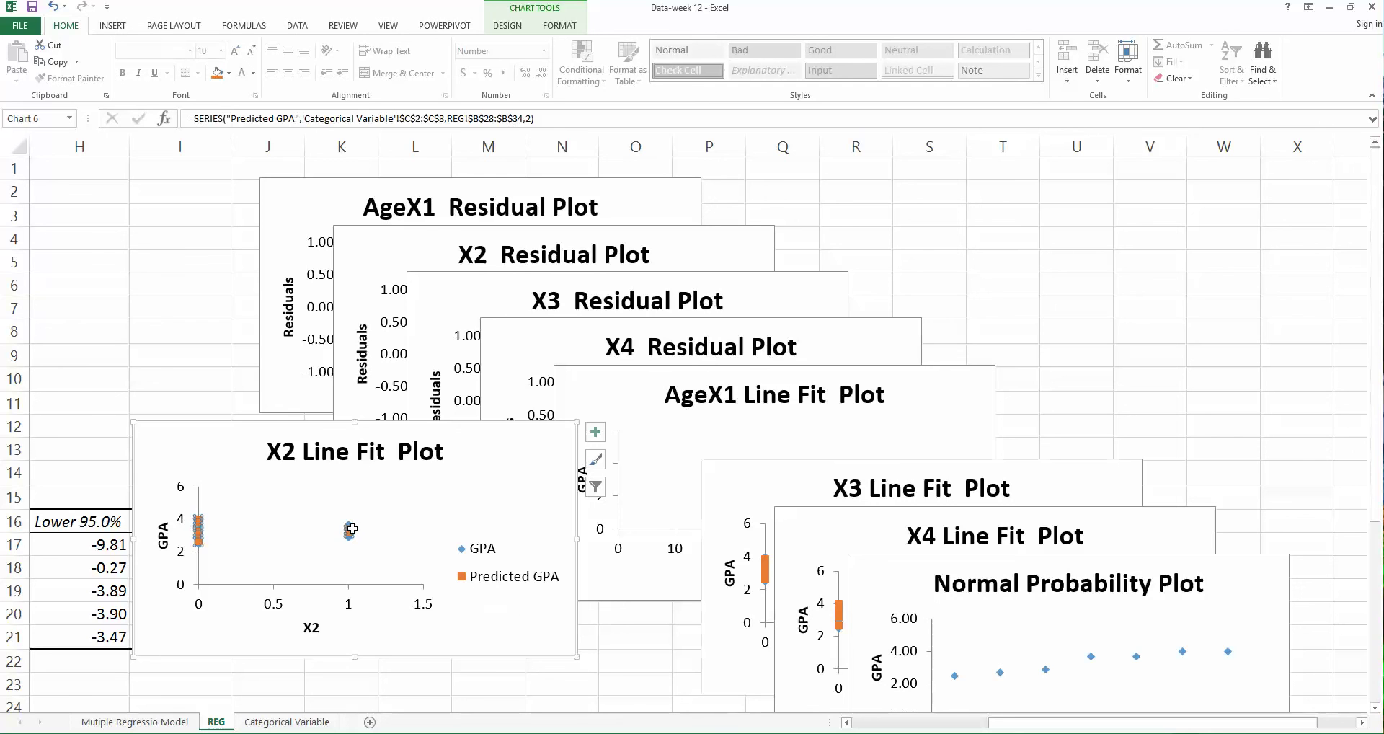
{"action": "key", "text": "Delete"}
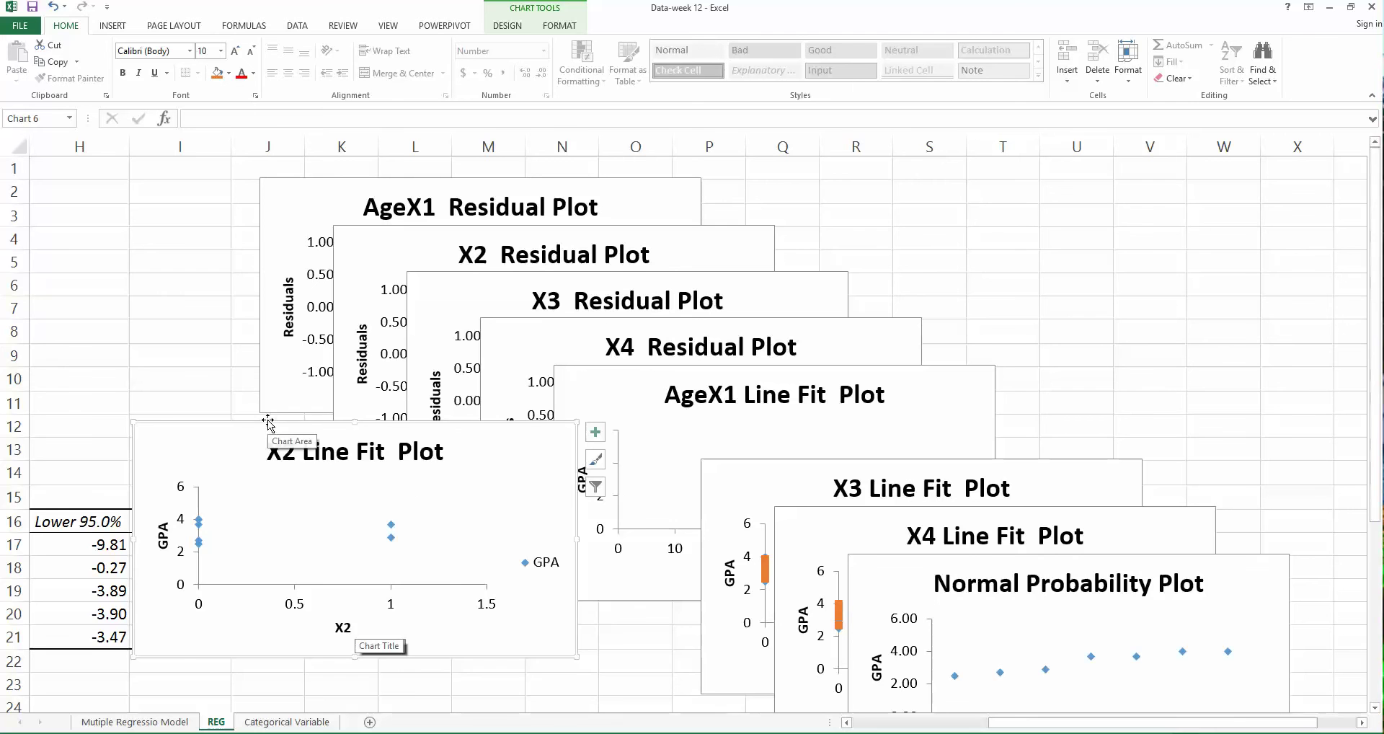
{"action": "left_click_drag", "start_coordinate": [267, 422], "coordinate": [714, 424]}
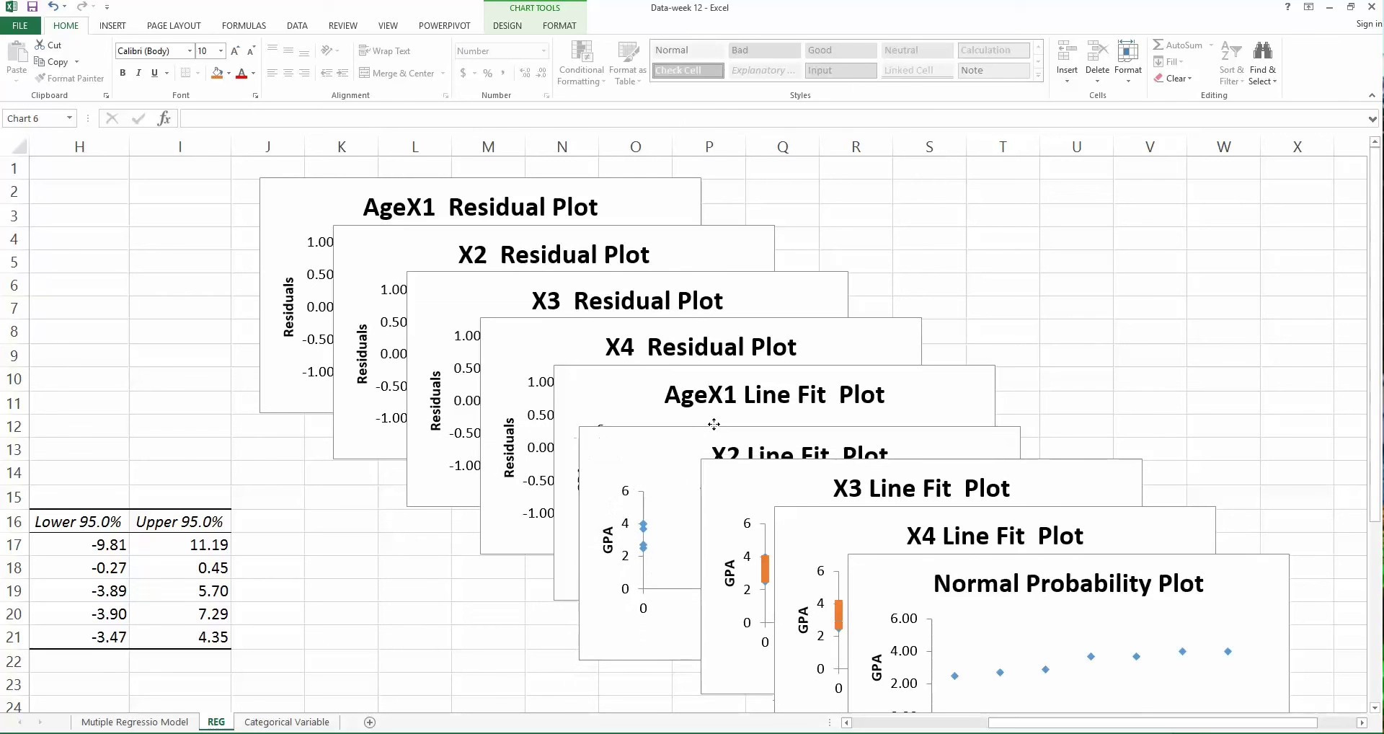
Move the AgeX1 Line Fit Plot out to the left and delete its Predicted GPA series.
{"action": "left_click", "coordinate": [630, 366]}
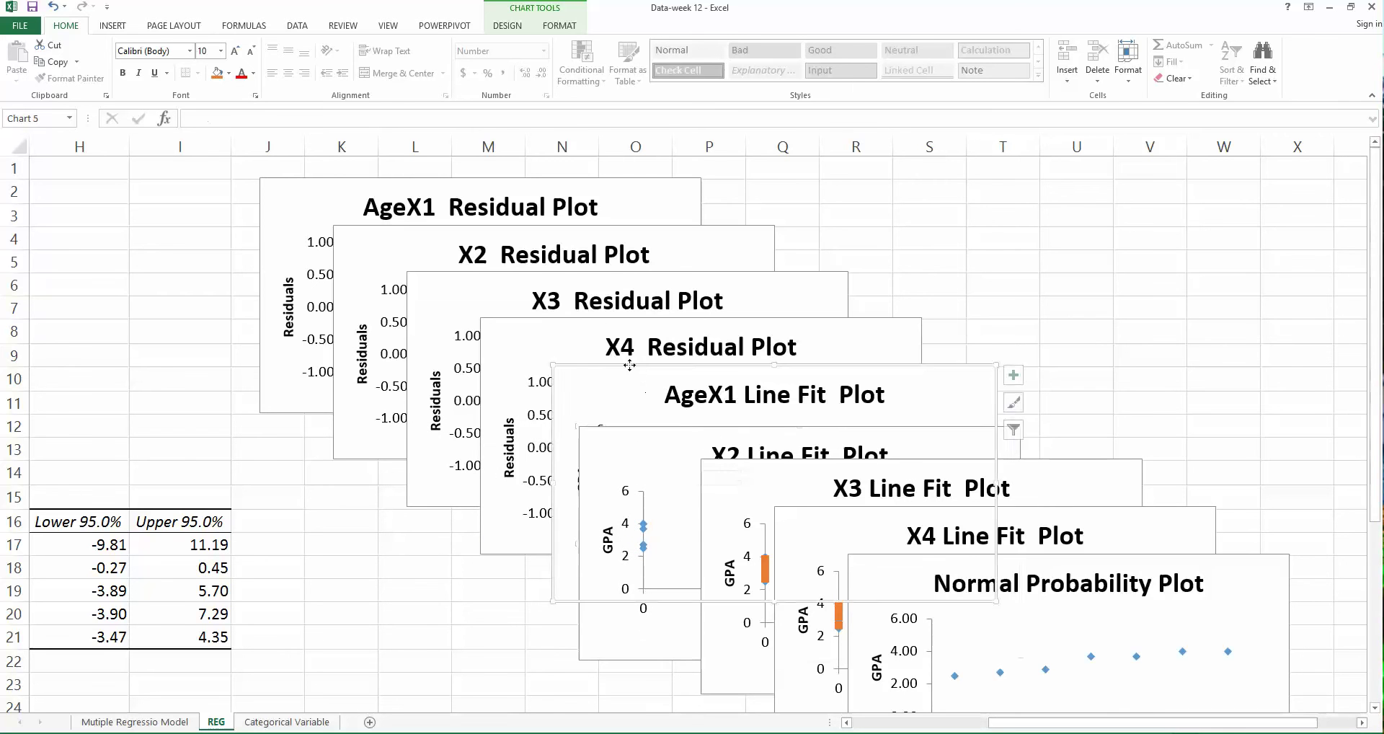
{"action": "left_click_drag", "start_coordinate": [629, 365], "coordinate": [169, 343]}
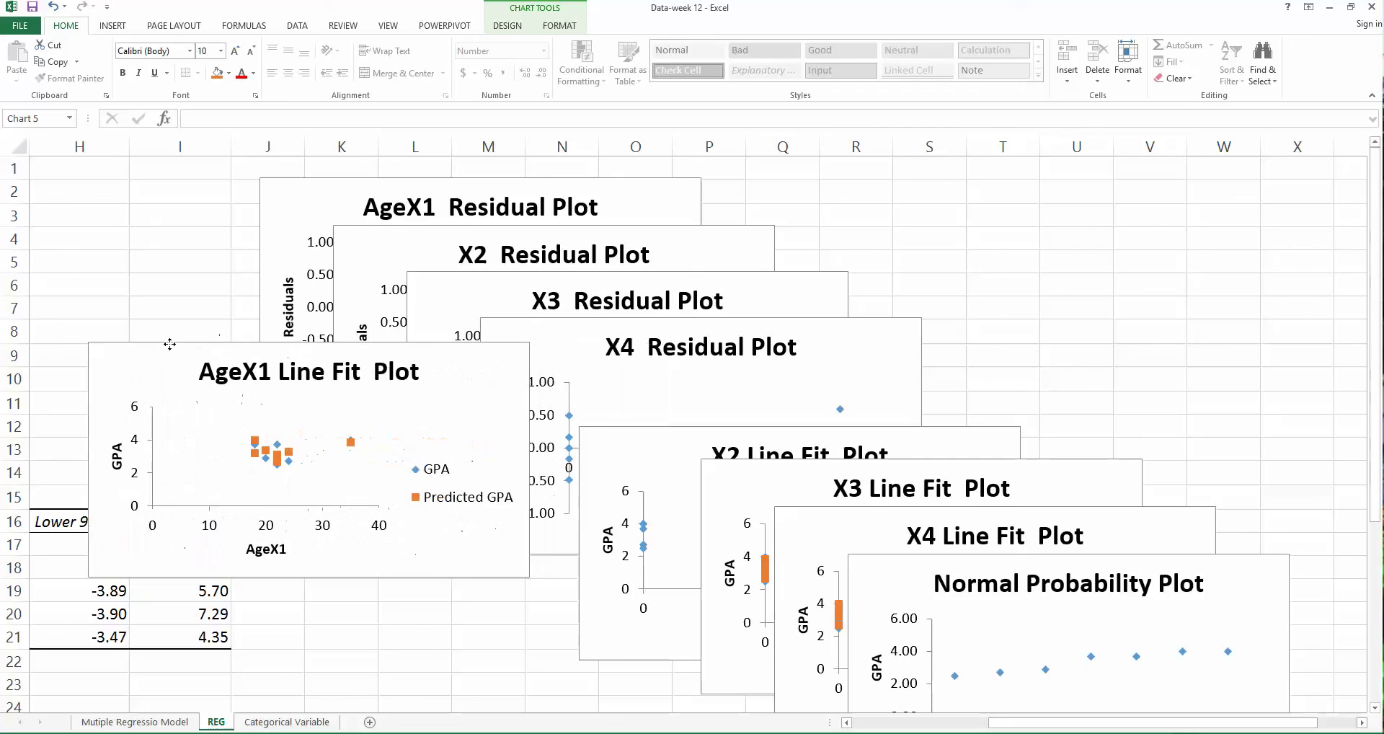
{"action": "left_click_drag", "start_coordinate": [169, 344], "coordinate": [158, 355]}
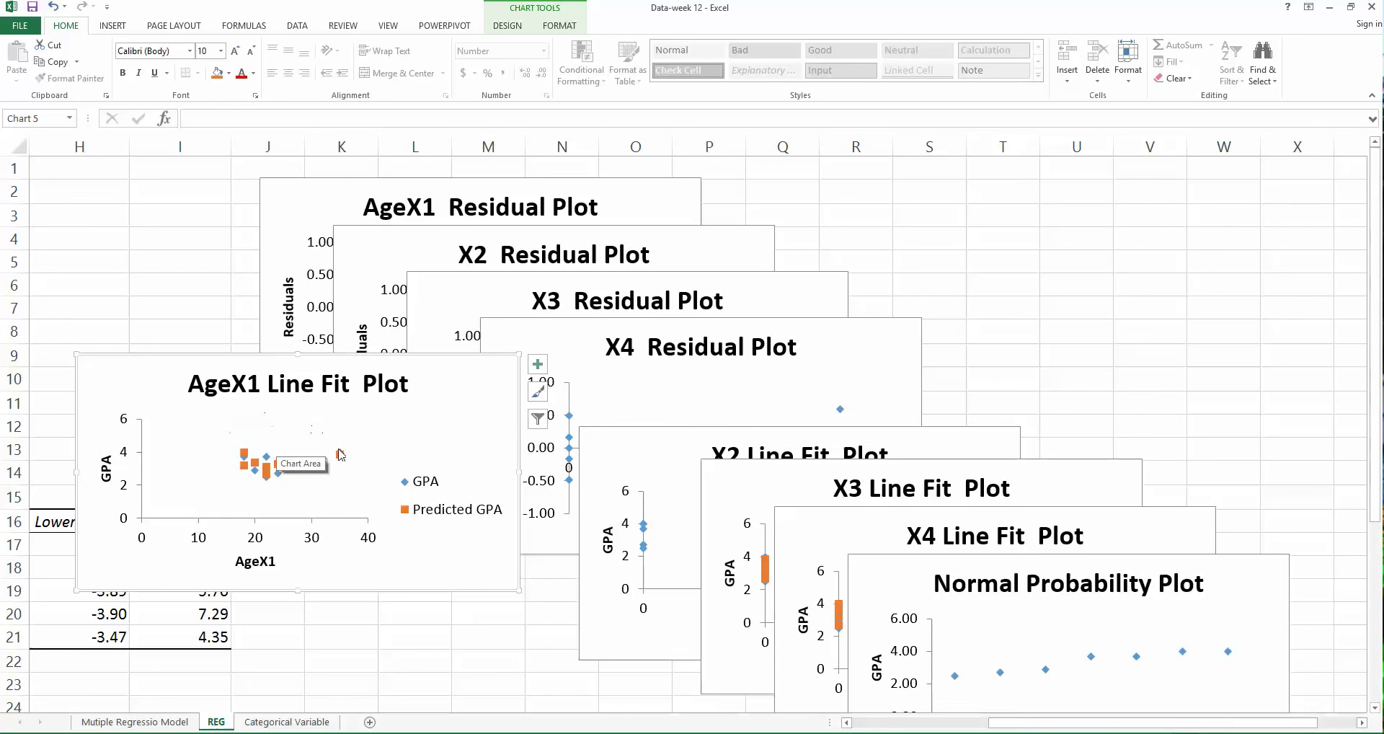
{"action": "left_click", "coordinate": [341, 454]}
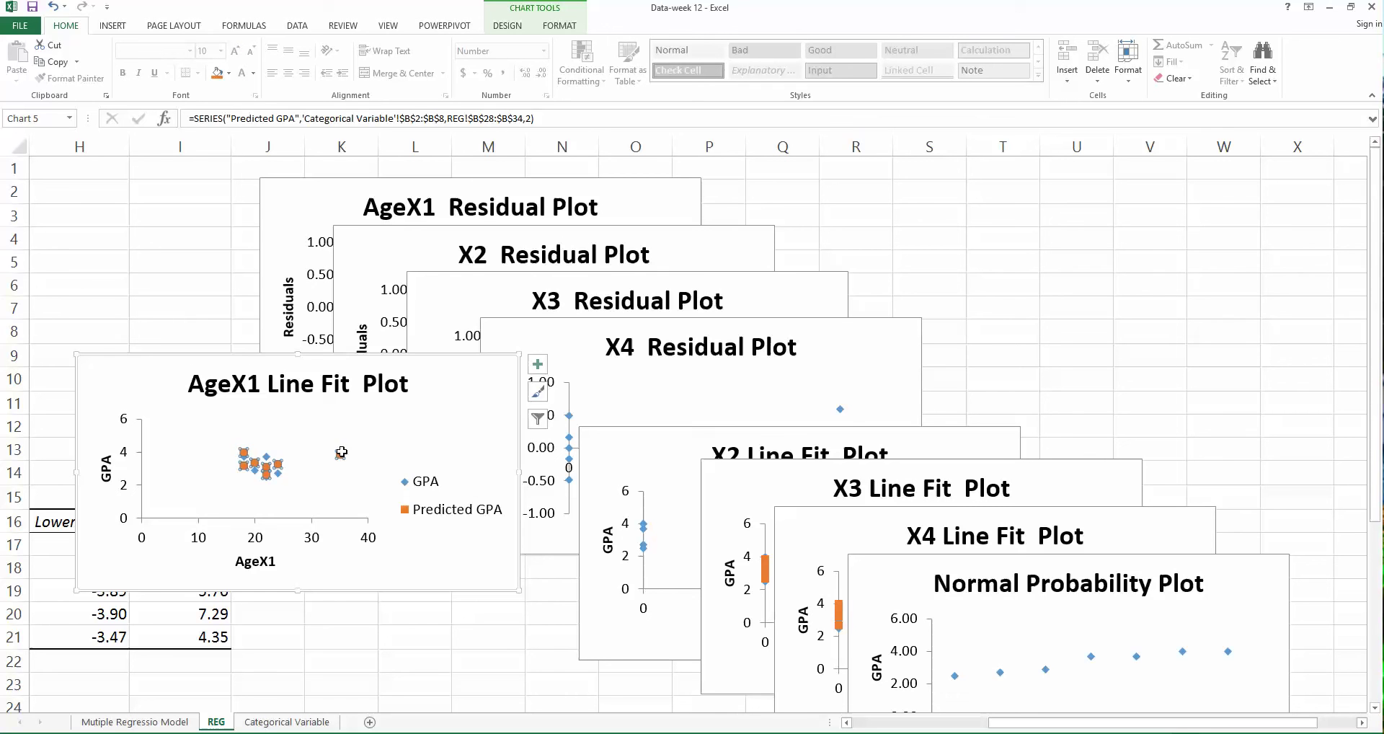
{"action": "key", "text": "Delete"}
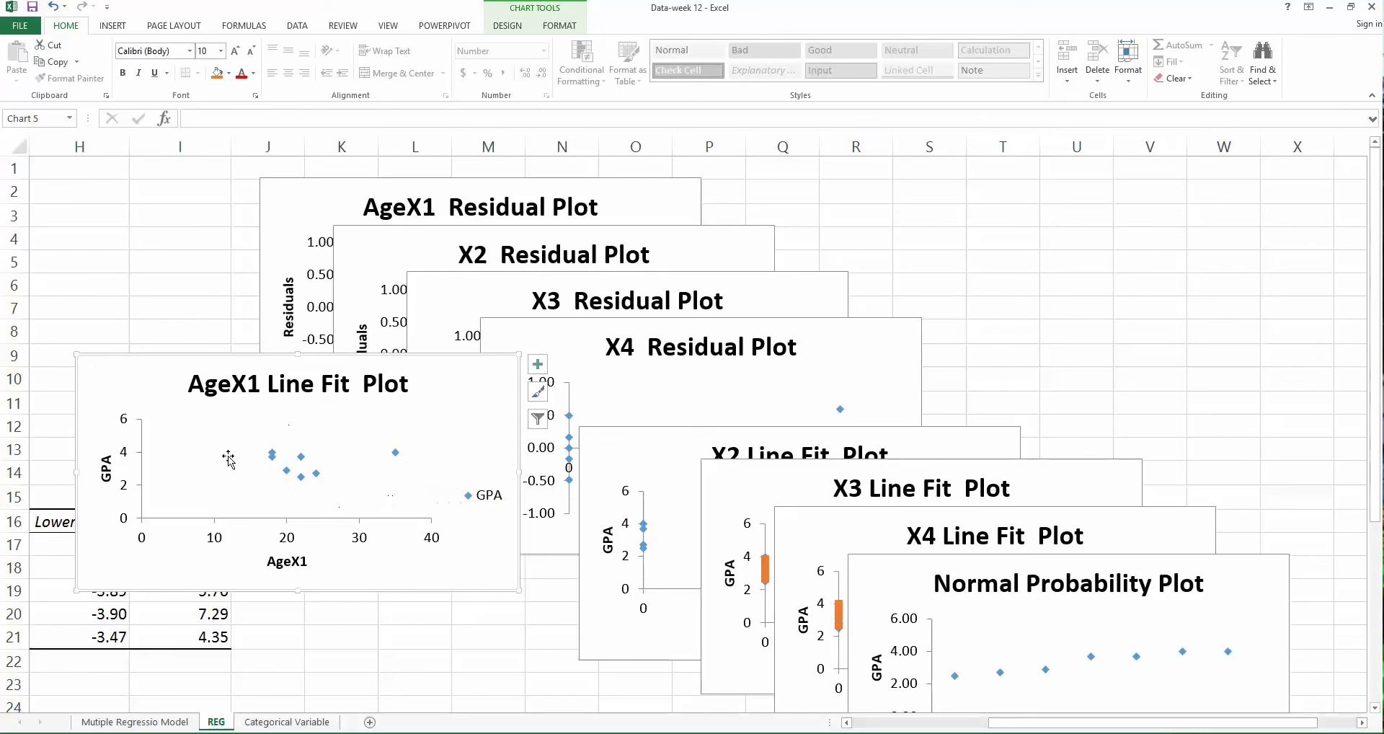
{"action": "left_click", "coordinate": [304, 457]}
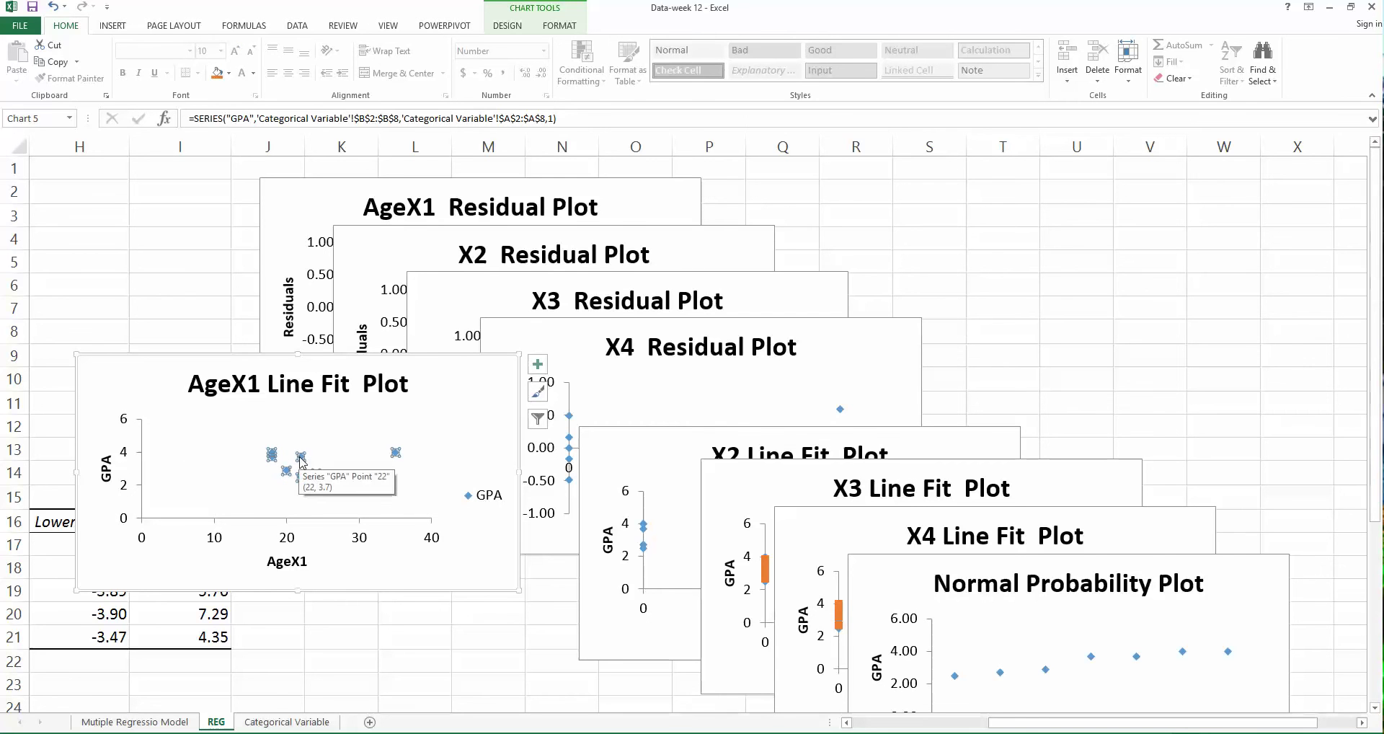
Add a linear trendline to the AgeX1 GPA points, then enlarge the chart and shift it up-left.
{"action": "right_click", "coordinate": [301, 462]}
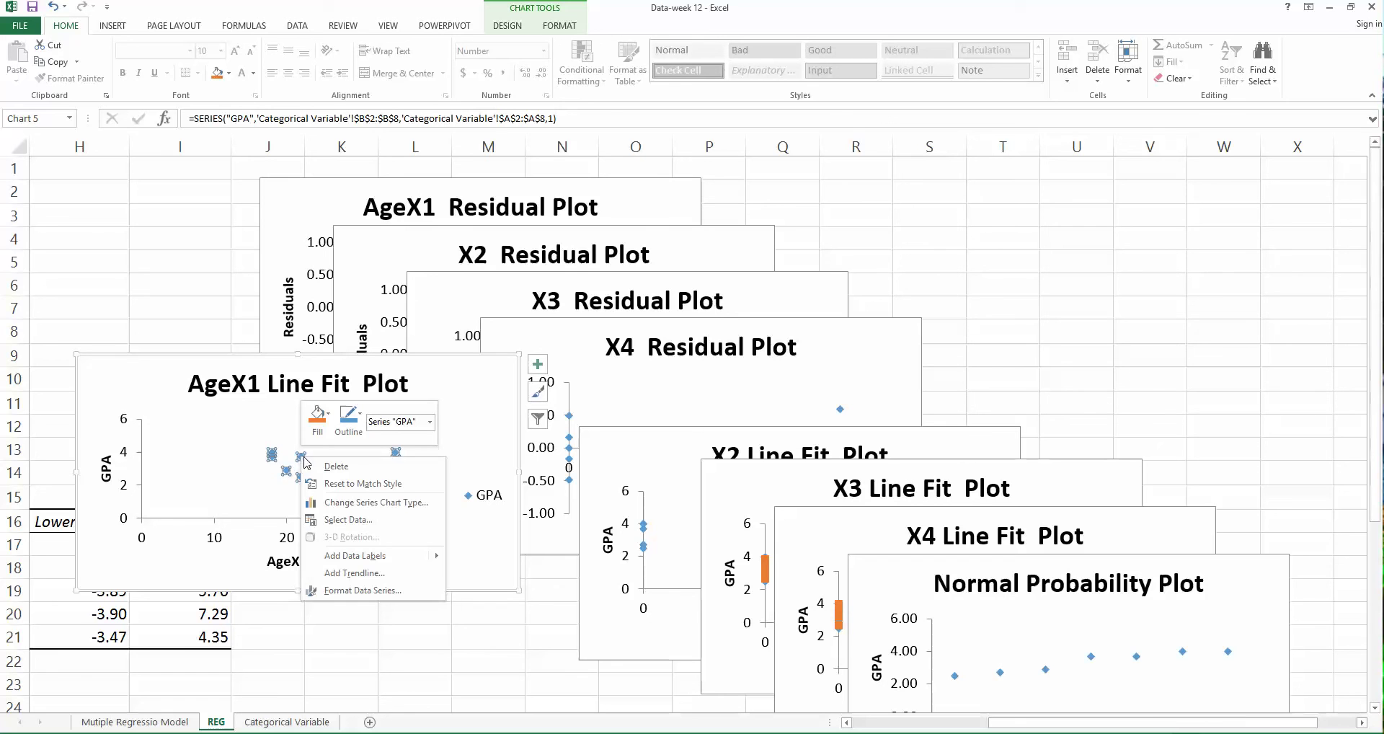
{"action": "left_click", "coordinate": [375, 573]}
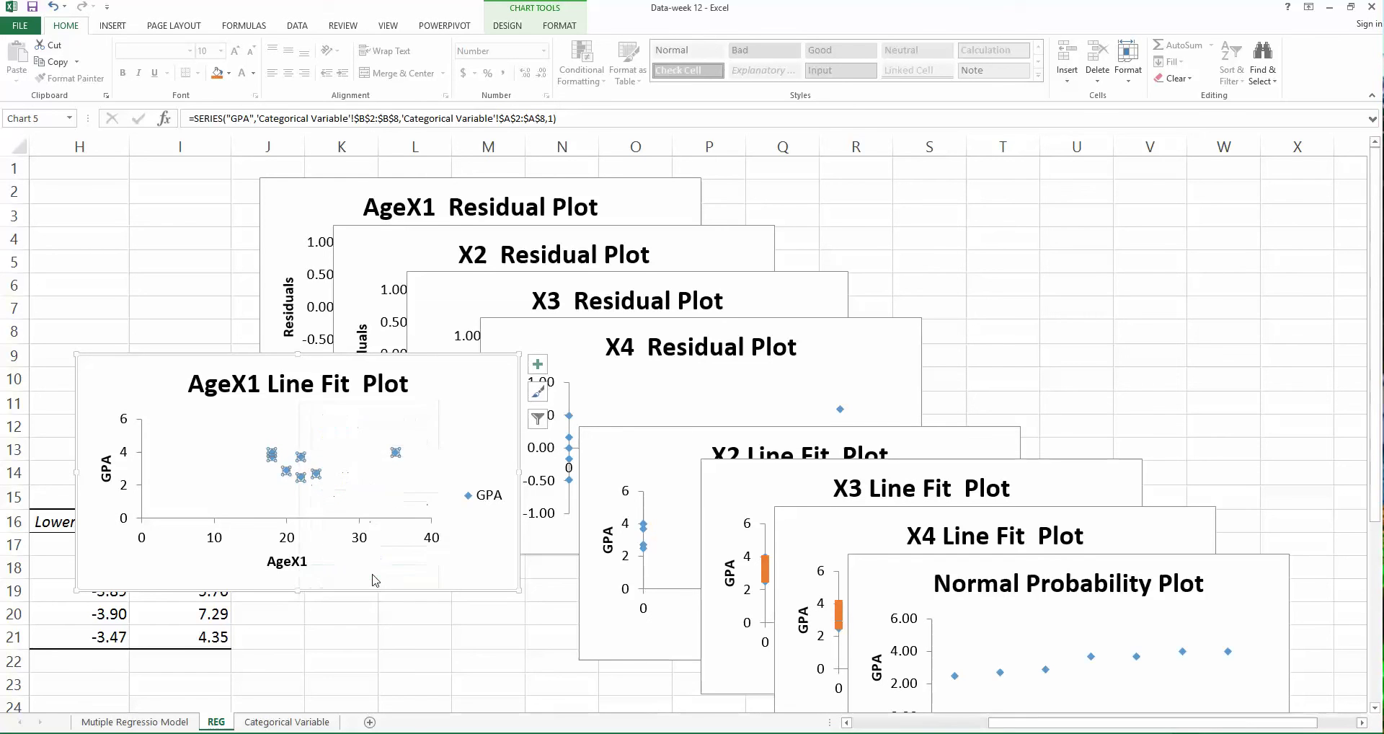
{"action": "left_click", "coordinate": [436, 362]}
{"action": "left_click_drag", "start_coordinate": [519, 590], "coordinate": [642, 653]}
{"action": "left_click_drag", "start_coordinate": [364, 351], "coordinate": [353, 295]}
Stretch the AgeX1 Line Fit Plot further toward the upper left.
{"action": "left_click_drag", "start_coordinate": [62, 298], "coordinate": [45, 261]}
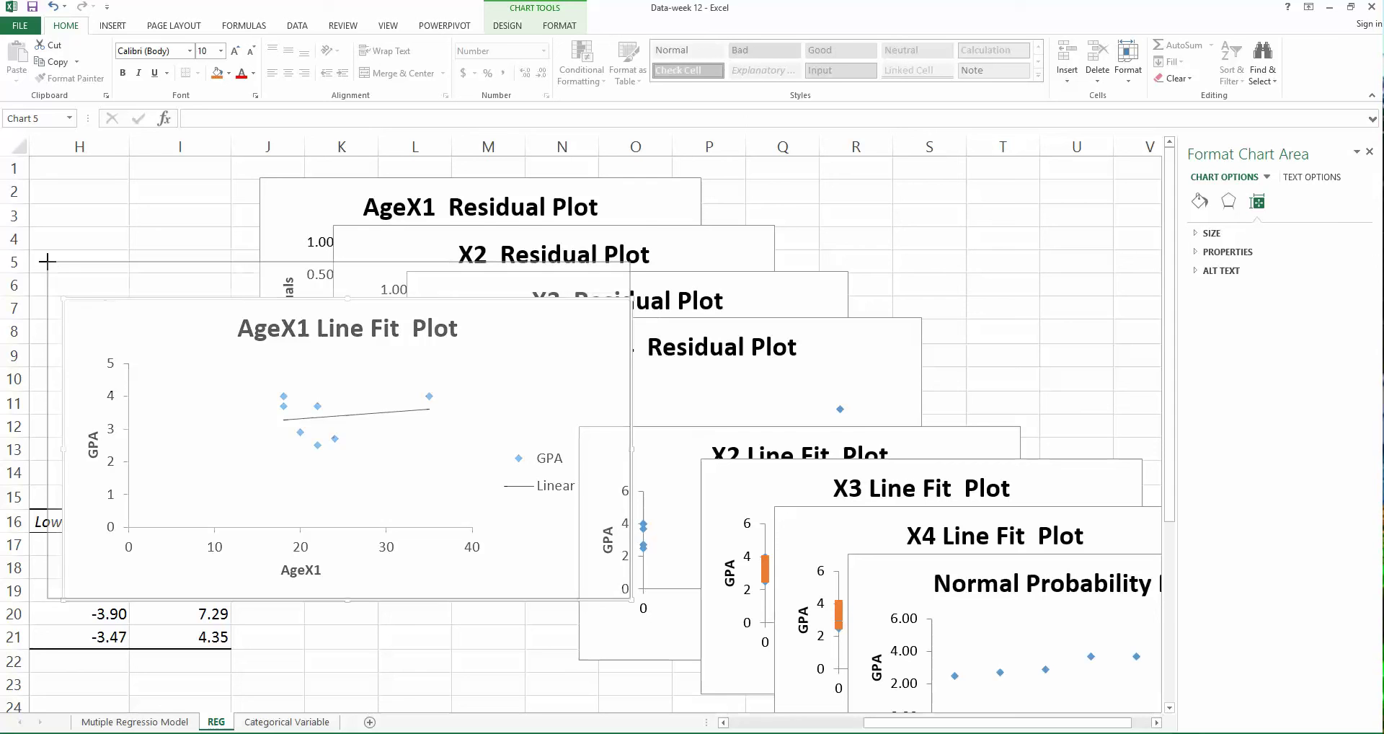